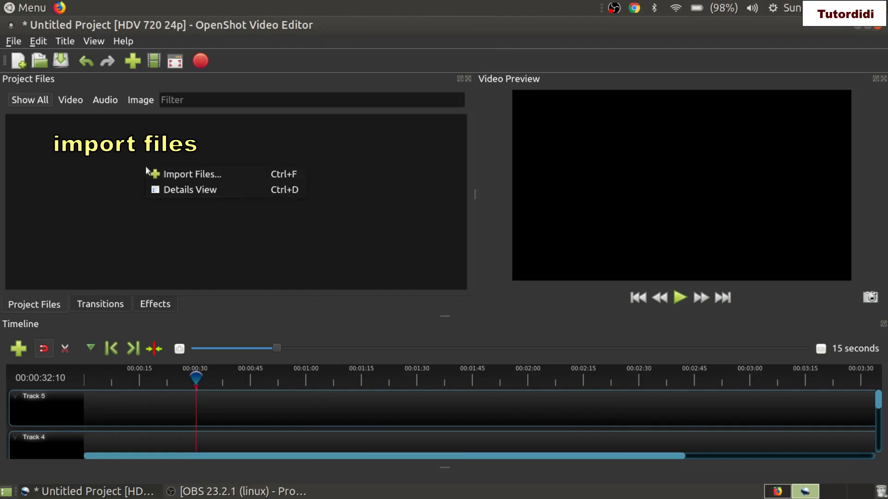
- Import the videos "Attention Please - 21831.mp4" and "final.flv" from the video backgrounds folder into the project
{"action": "left_click", "coordinate": [174, 176]}
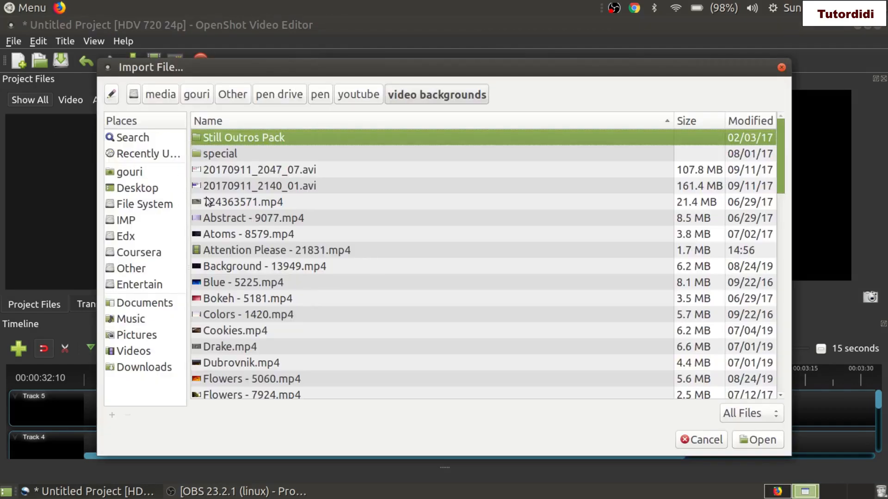
{"action": "left_click", "coordinate": [243, 251]}
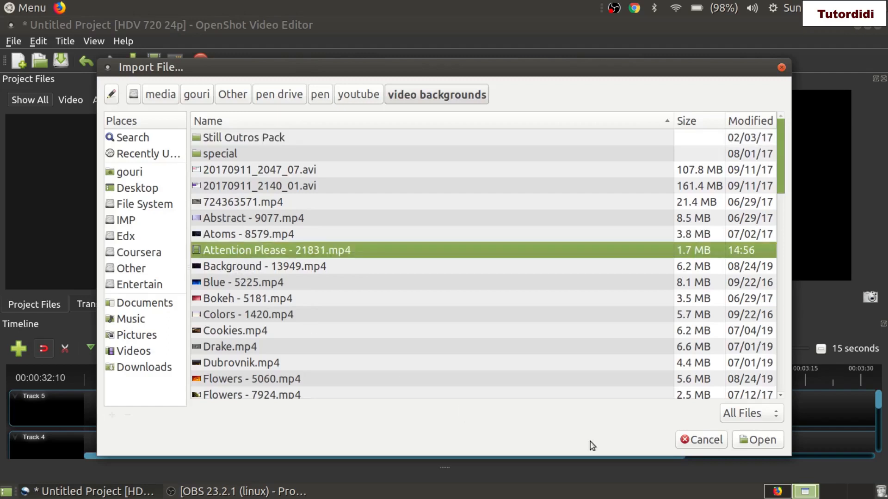
{"action": "left_click", "coordinate": [772, 445]}
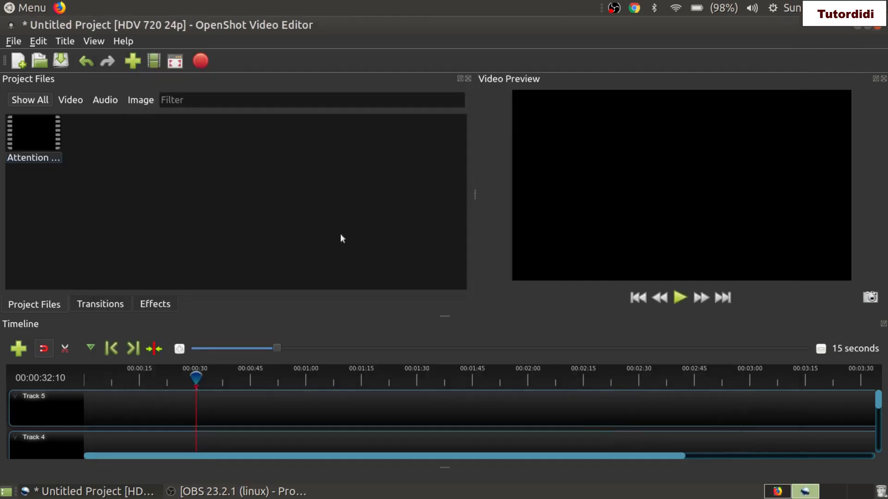
{"action": "right_click", "coordinate": [204, 173]}
{"action": "left_click", "coordinate": [241, 180]}
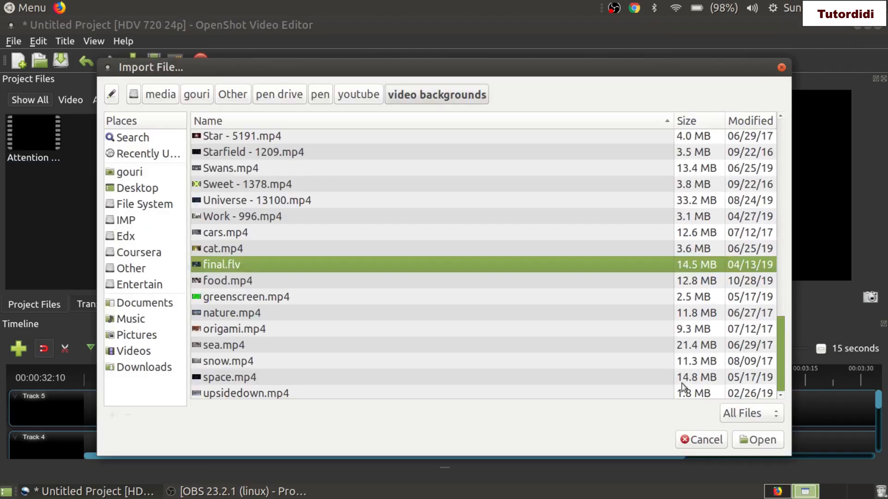
{"action": "left_click", "coordinate": [761, 441]}
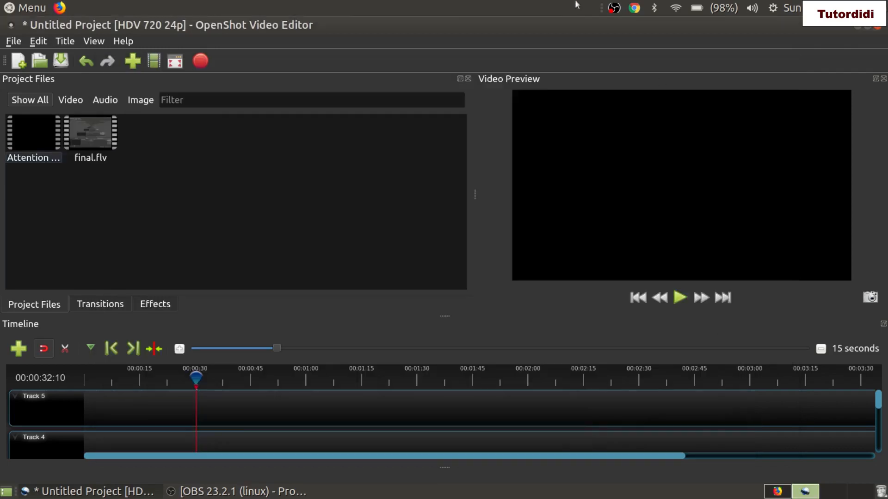
- Place the final.flv video at the beginning of Track 4 as the background clip
{"action": "left_click_drag", "start_coordinate": [93, 139], "coordinate": [98, 446]}
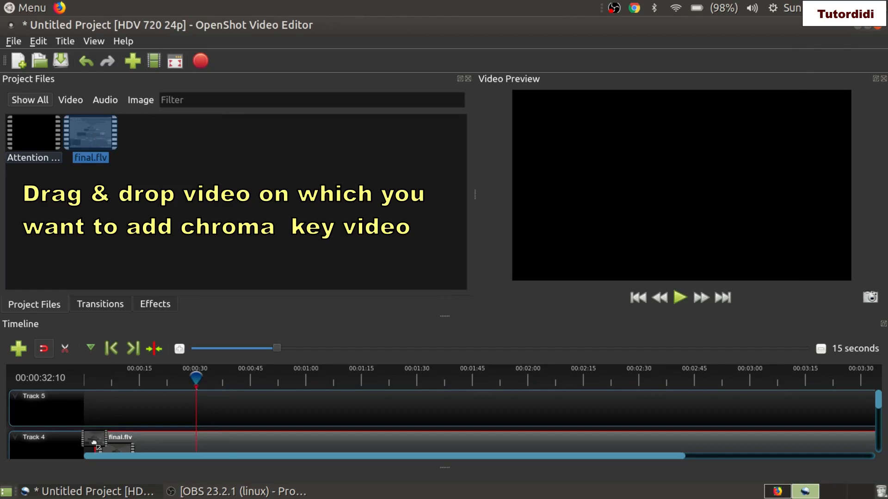
{"action": "left_click_drag", "start_coordinate": [220, 449], "coordinate": [223, 407]}
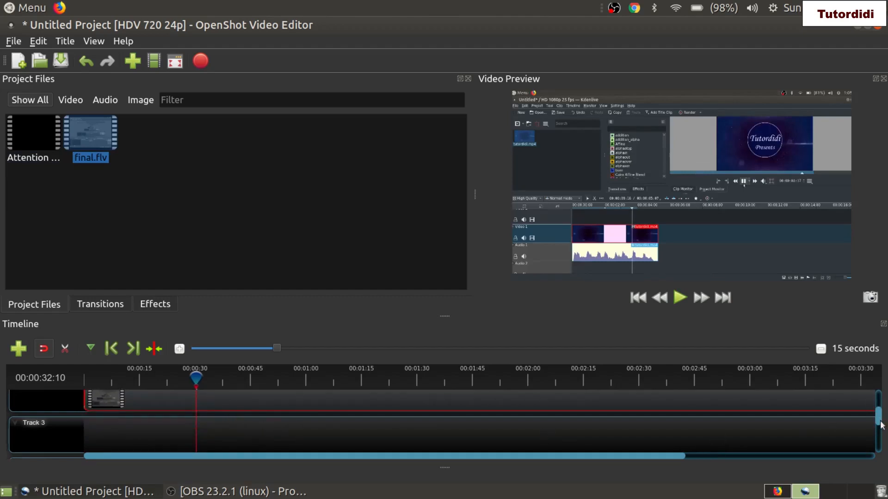
{"action": "left_click_drag", "start_coordinate": [881, 426], "coordinate": [884, 410]}
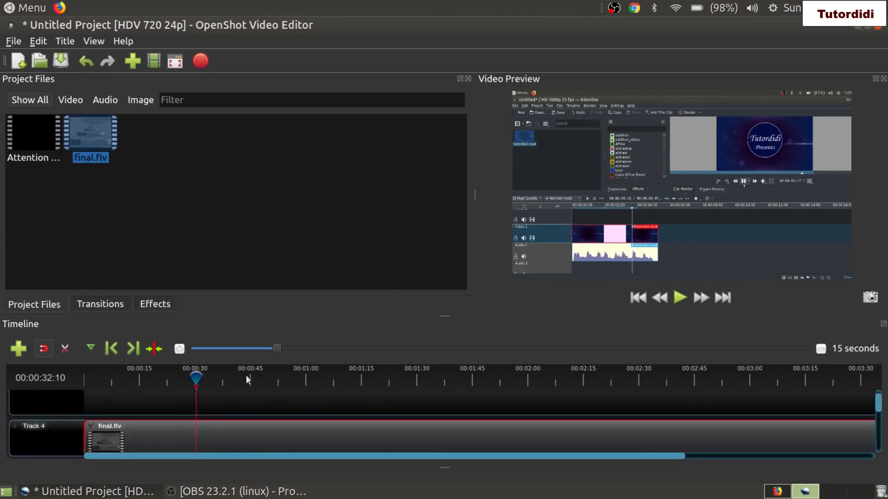
- Move the playhead to 00:00:22:18 and place the Attention Please clip there on Track 5, above final.flv
{"action": "left_click_drag", "start_coordinate": [193, 380], "coordinate": [177, 380]}
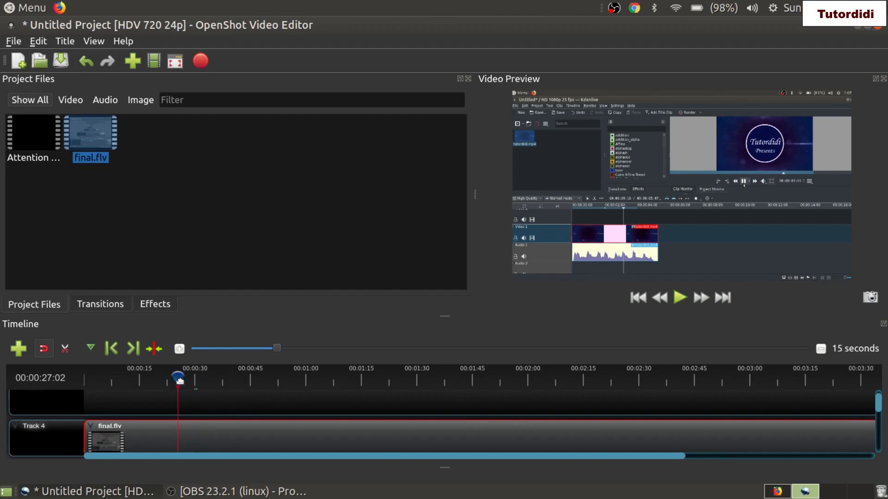
{"action": "left_click_drag", "start_coordinate": [178, 378], "coordinate": [162, 377]}
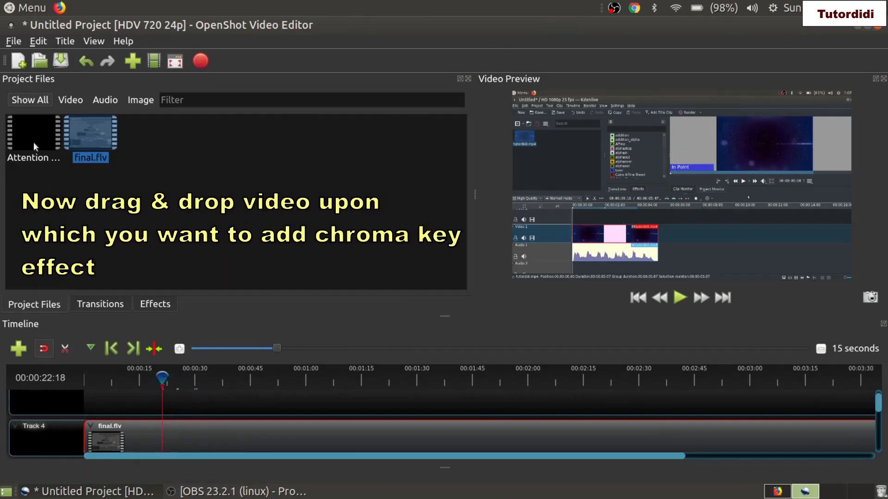
{"action": "left_click", "coordinate": [34, 146]}
{"action": "left_click_drag", "start_coordinate": [79, 303], "coordinate": [160, 407]}
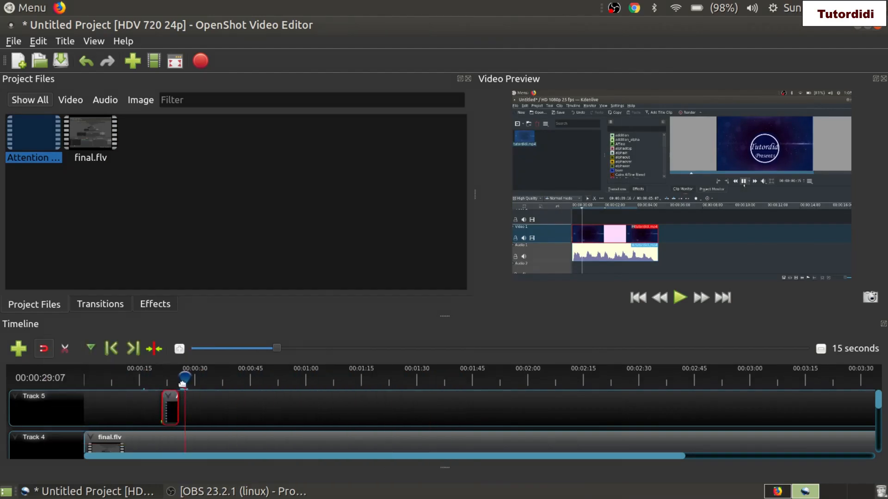
- Play the timeline from 00:00:20:24 to preview the Attention Please clip over the background video, and stop playback
{"action": "left_click_drag", "start_coordinate": [183, 380], "coordinate": [156, 380]}
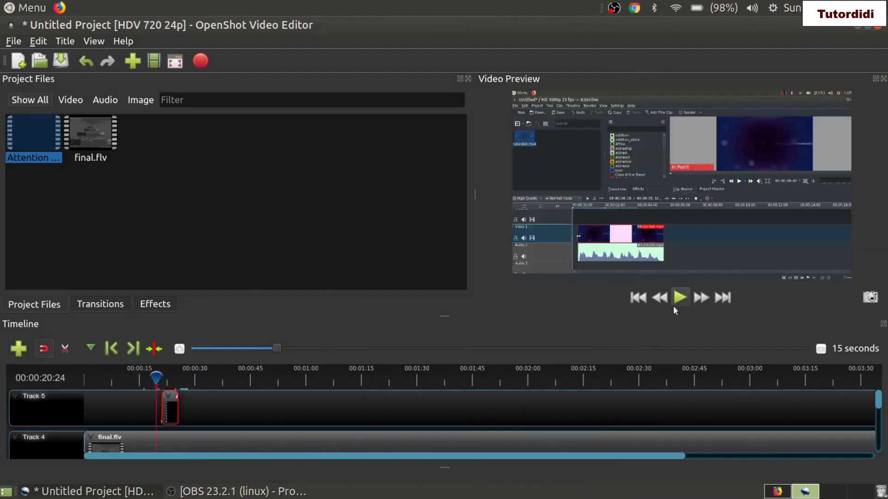
{"action": "left_click", "coordinate": [675, 302]}
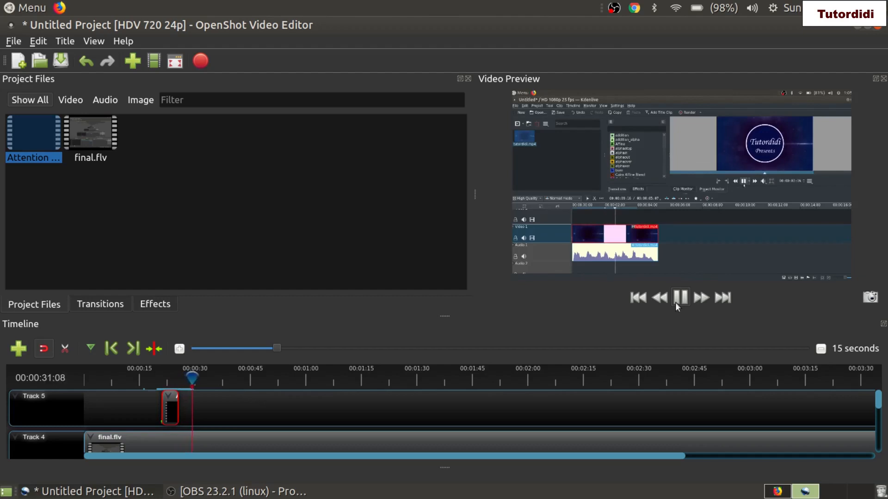
{"action": "left_click", "coordinate": [680, 298]}
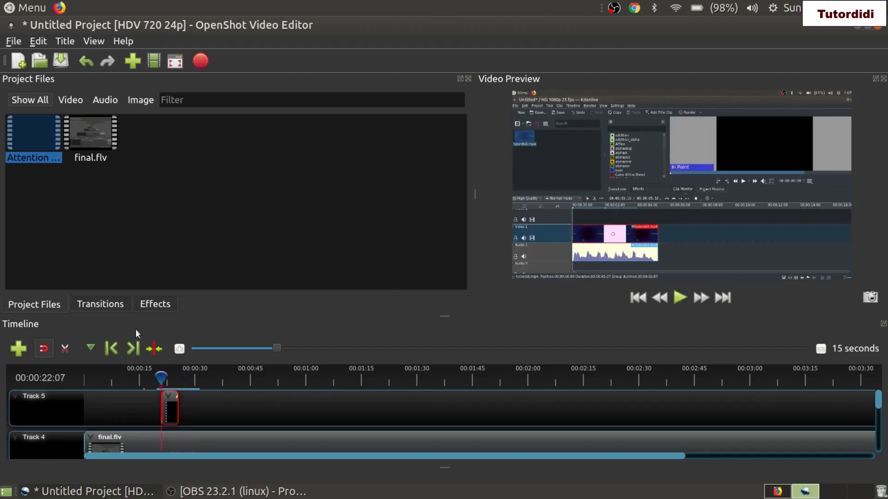
- Apply the Chroma Key effect to the Attention Please clip on Track 5
{"action": "left_click", "coordinate": [157, 308]}
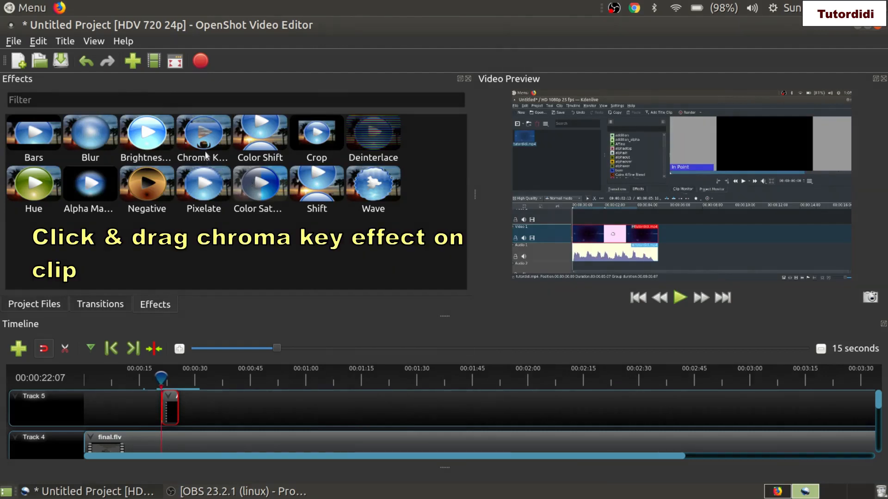
{"action": "left_click_drag", "start_coordinate": [205, 153], "coordinate": [192, 270]}
{"action": "left_click_drag", "start_coordinate": [178, 345], "coordinate": [169, 406]}
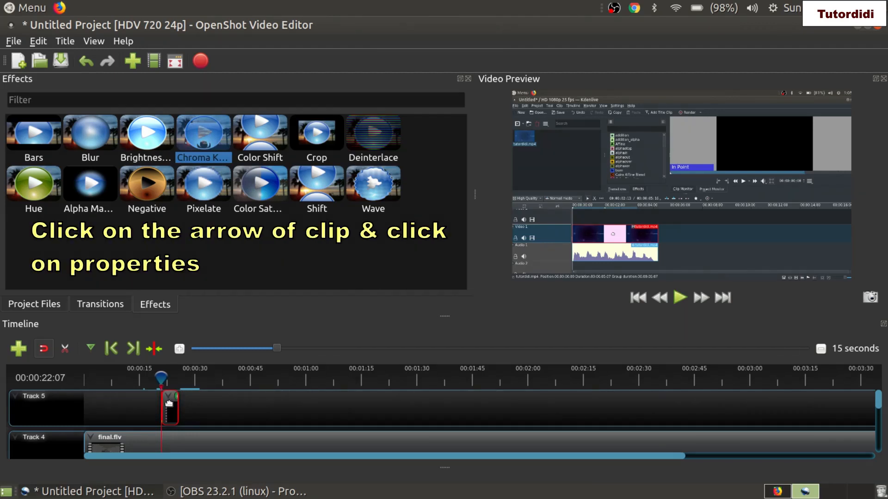
- Extend the Attention Please clip by setting its End property to 10.00, and close the clip's properties
{"action": "left_click", "coordinate": [169, 400]}
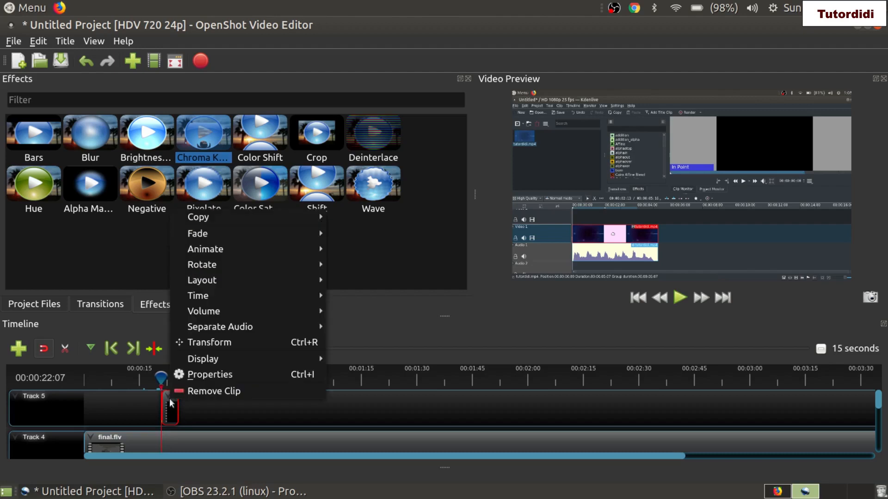
{"action": "left_click", "coordinate": [197, 373]}
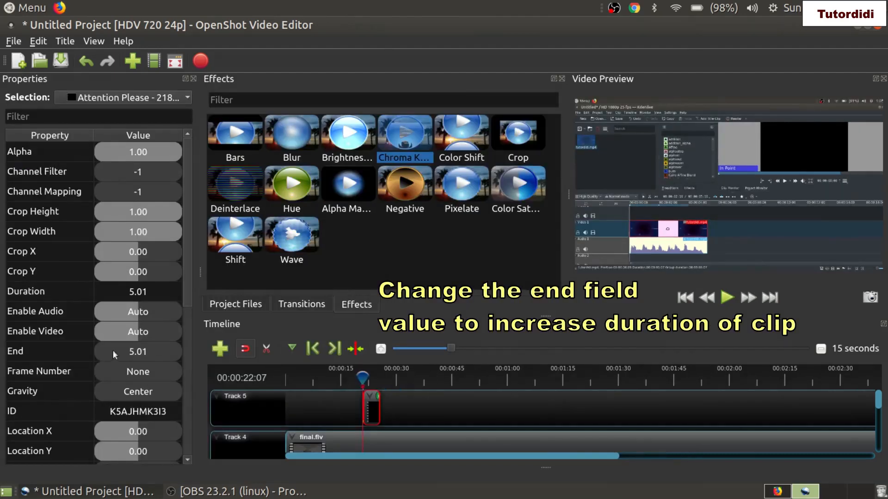
{"action": "left_click", "coordinate": [134, 353]}
{"action": "double_click", "coordinate": [135, 352]}
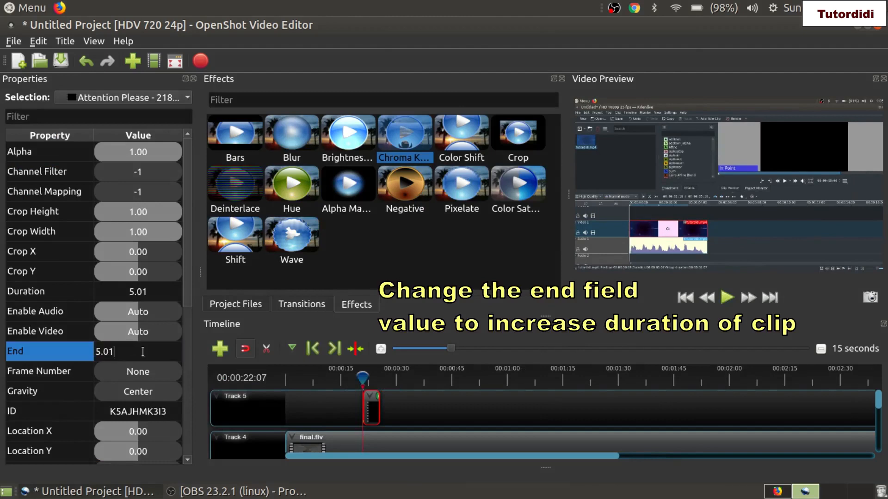
{"action": "key", "text": "BackSpace"}
{"action": "key", "text": "BackSpace"}
{"action": "key", "text": "BackSpace"}
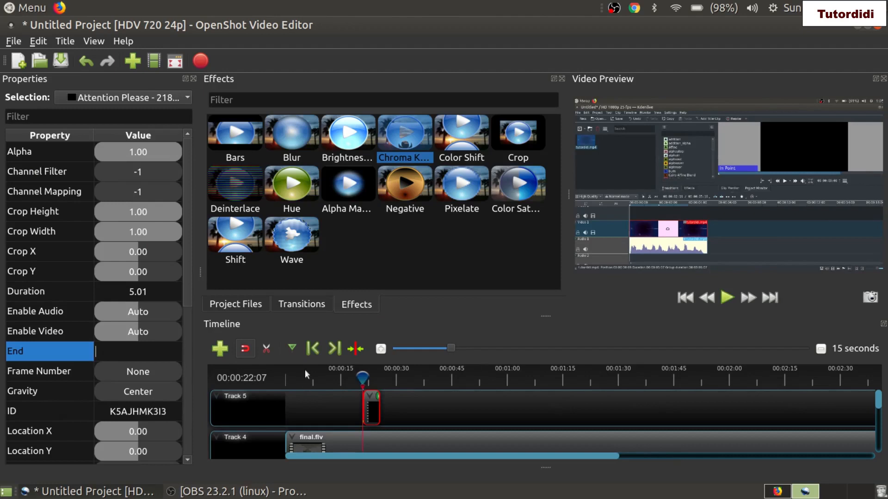
{"action": "type", "text": "10.00"}
{"action": "key", "text": "Return"}
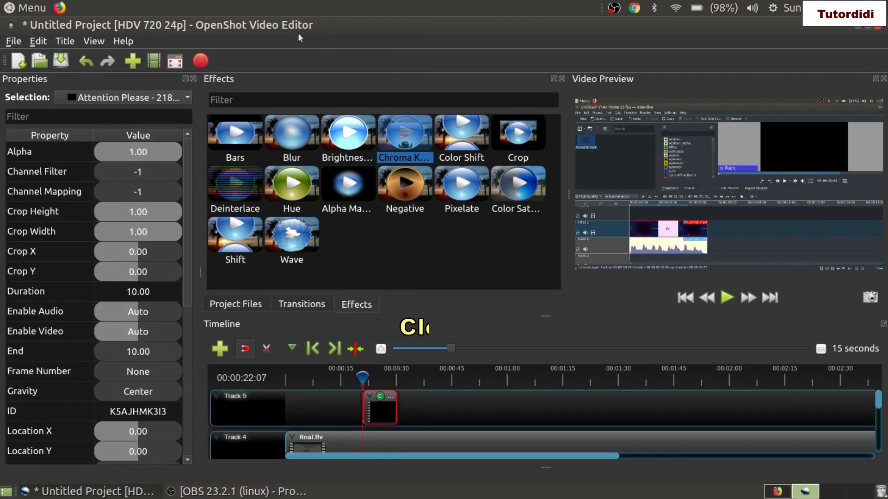
{"action": "left_click", "coordinate": [193, 78]}
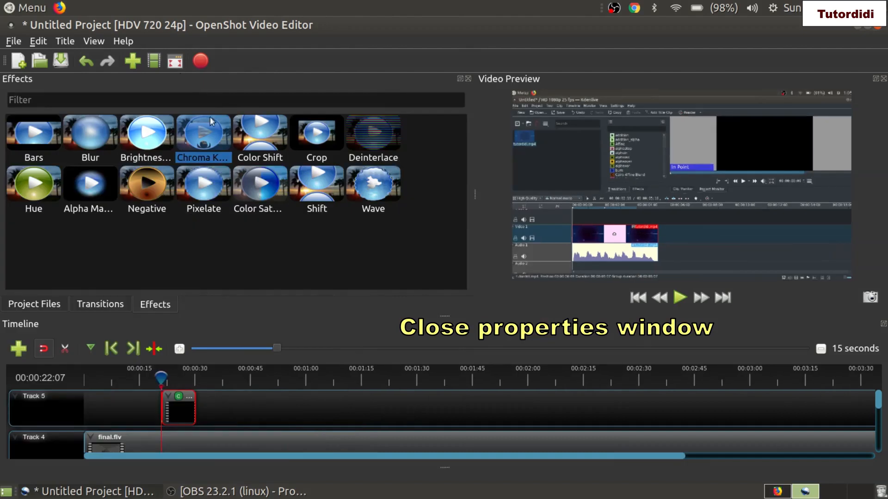
- Set the Chroma Key effect's key color to the clip's black background, #000000, sampled from the preview at 00:00:22:18
{"action": "right_click", "coordinate": [178, 401]}
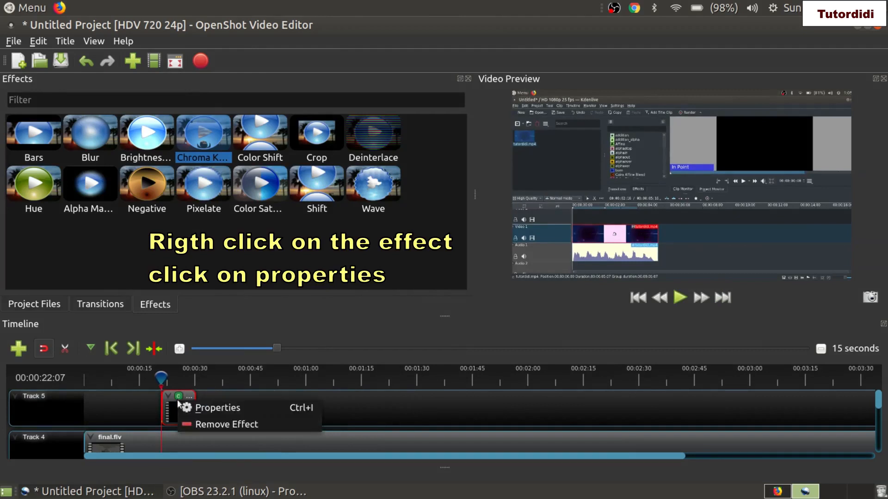
{"action": "left_click", "coordinate": [205, 408]}
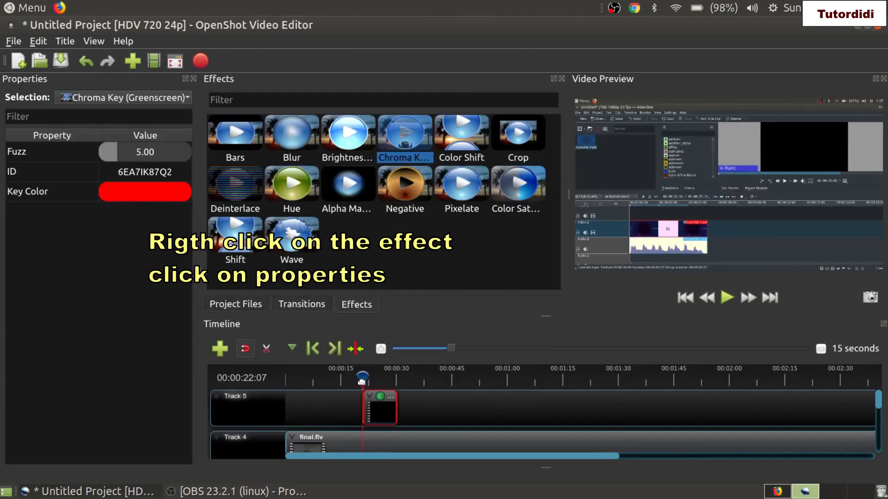
{"action": "left_click", "coordinate": [725, 300]}
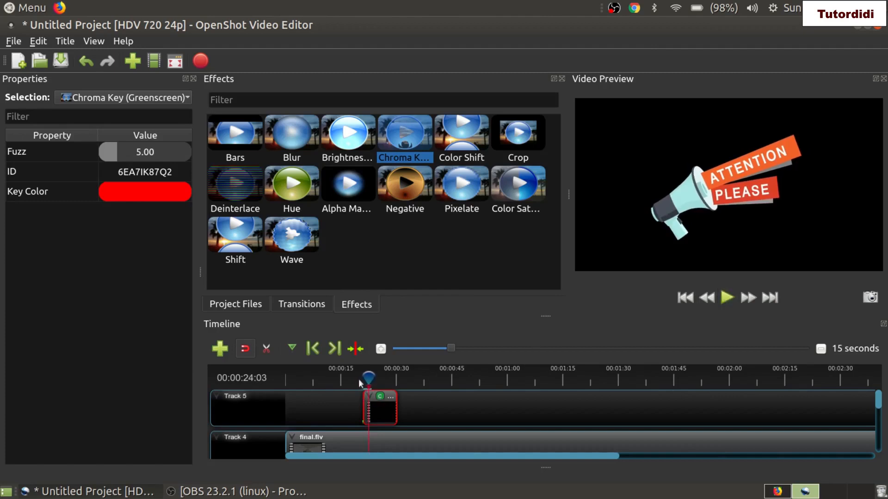
{"action": "left_click_drag", "start_coordinate": [362, 378], "coordinate": [365, 378]}
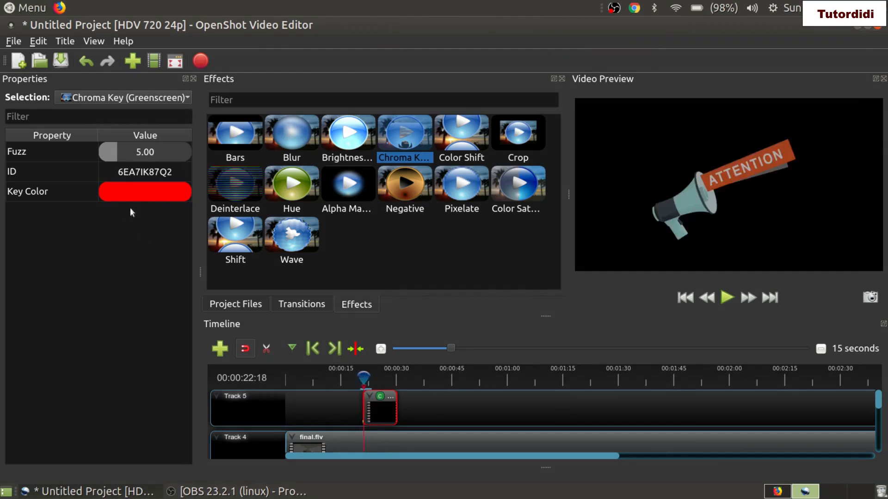
{"action": "double_click", "coordinate": [128, 190]}
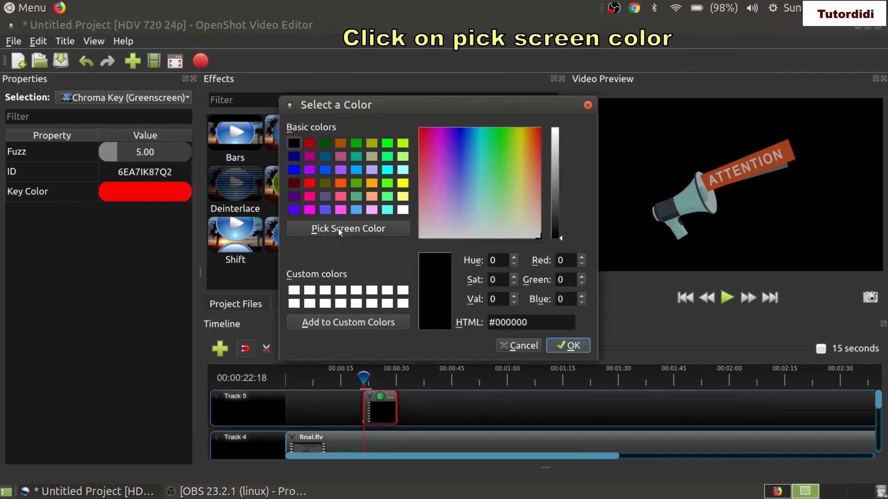
{"action": "left_click", "coordinate": [340, 228]}
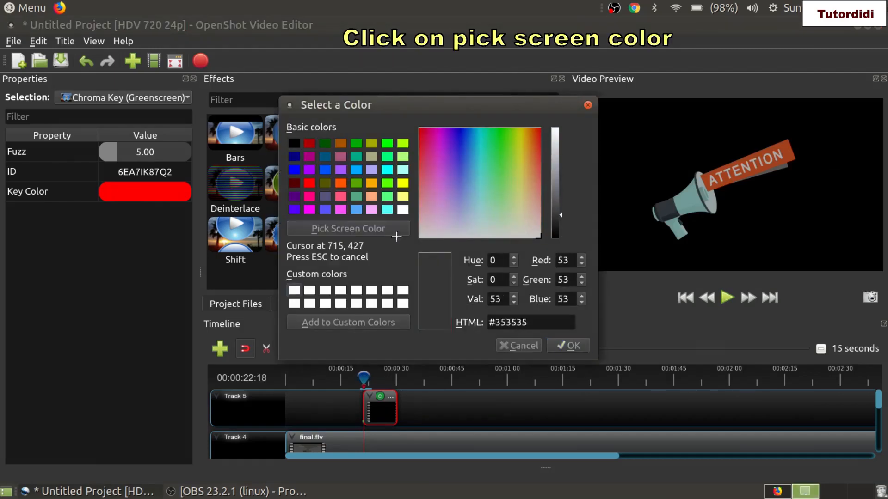
{"action": "left_click", "coordinate": [788, 210]}
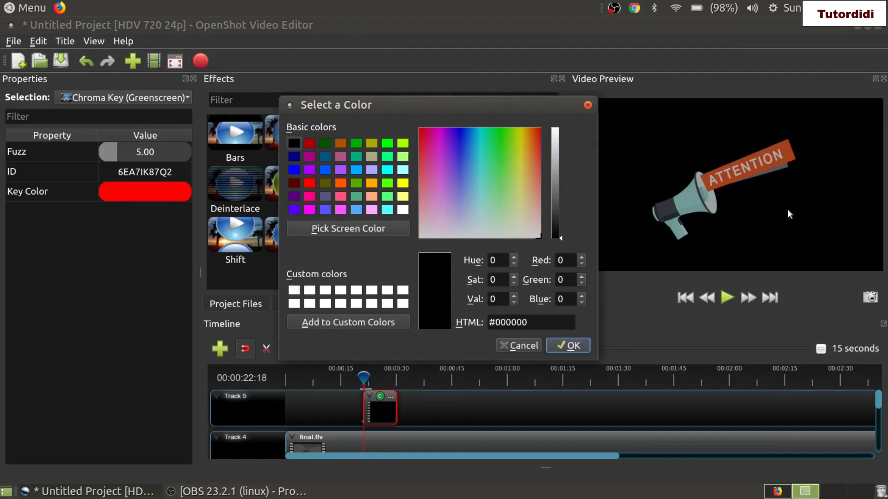
{"action": "left_click", "coordinate": [579, 346]}
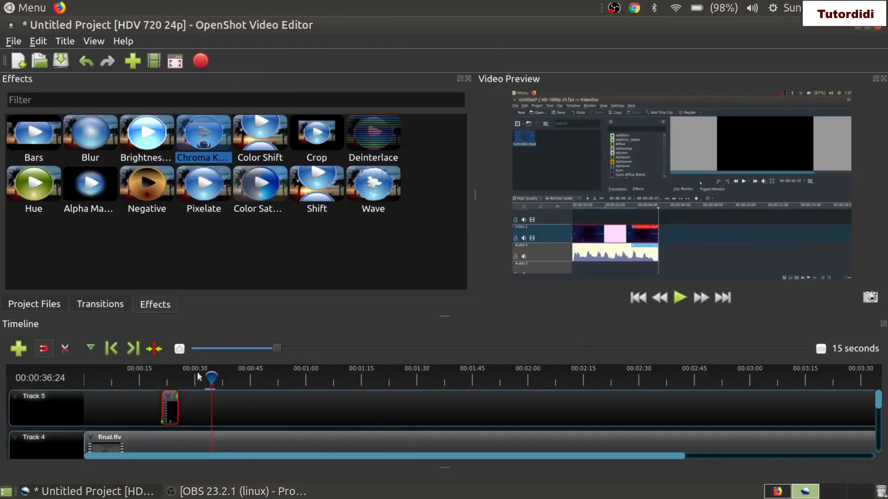
- Play the timeline from before the Track 5 clip to check the chroma key result, and stop playback past its end
{"action": "left_click_drag", "start_coordinate": [209, 378], "coordinate": [148, 378]}
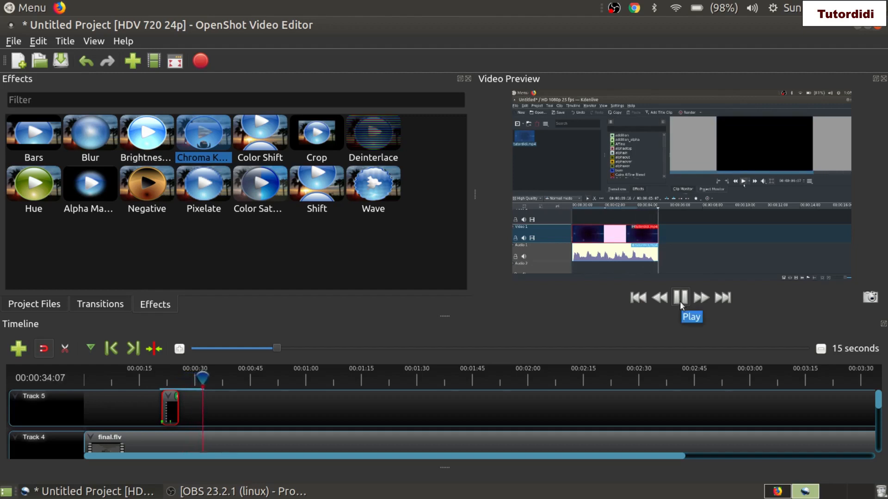
{"action": "left_click", "coordinate": [680, 298]}
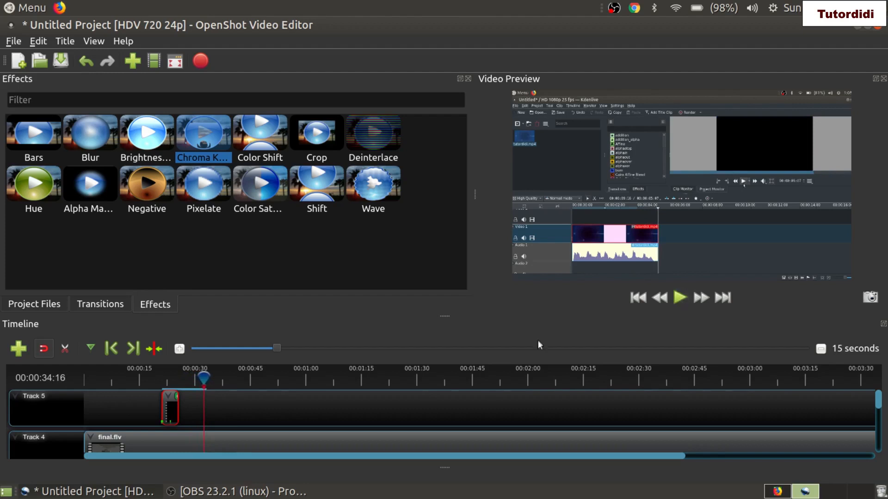